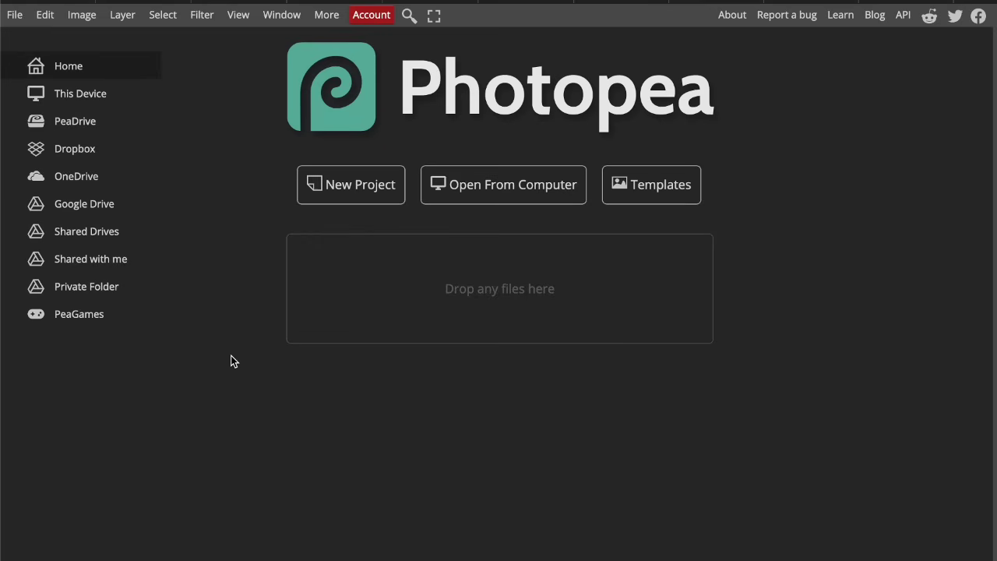
- Start a new project and browse the Print, Photo, Screen, Mobile, Ads and Icon presets before returning to Social
click(14, 15)
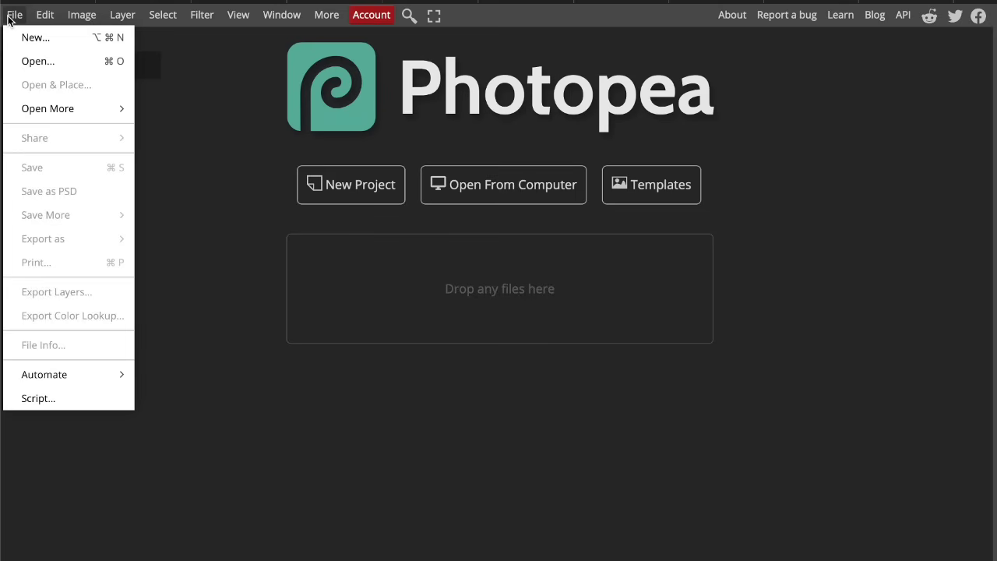
click(330, 187)
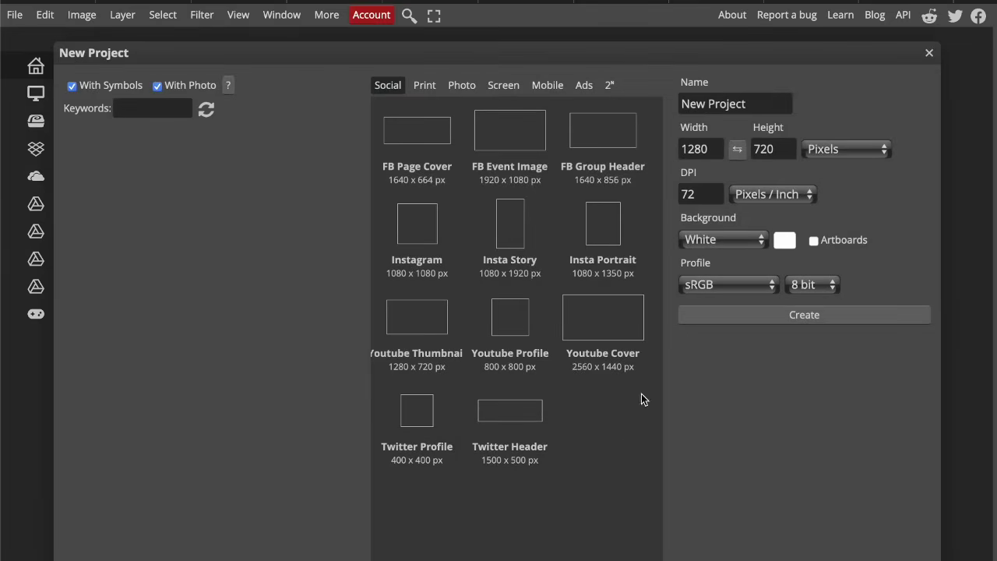
click(428, 87)
click(461, 87)
click(502, 89)
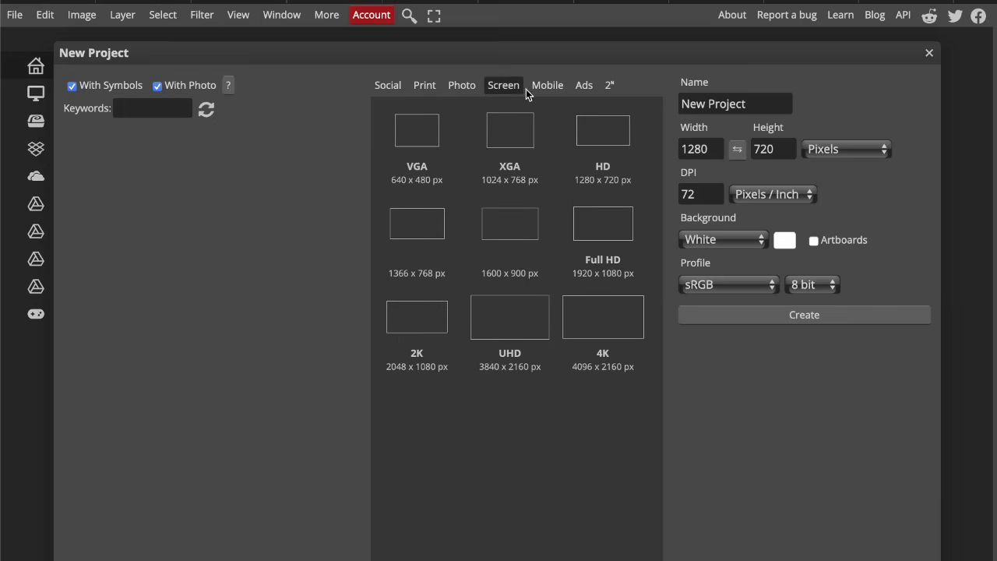
click(543, 88)
click(583, 86)
click(610, 85)
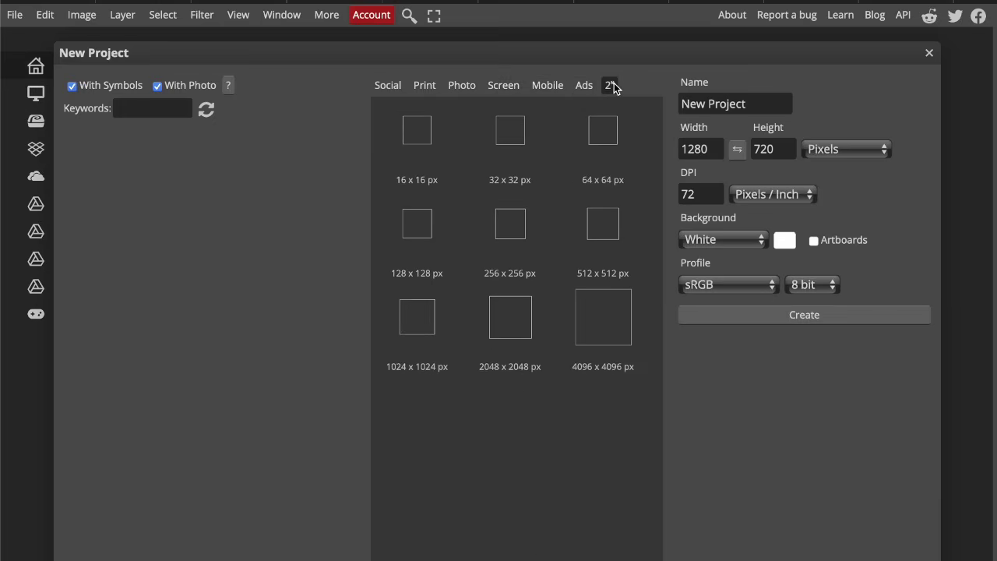
click(388, 86)
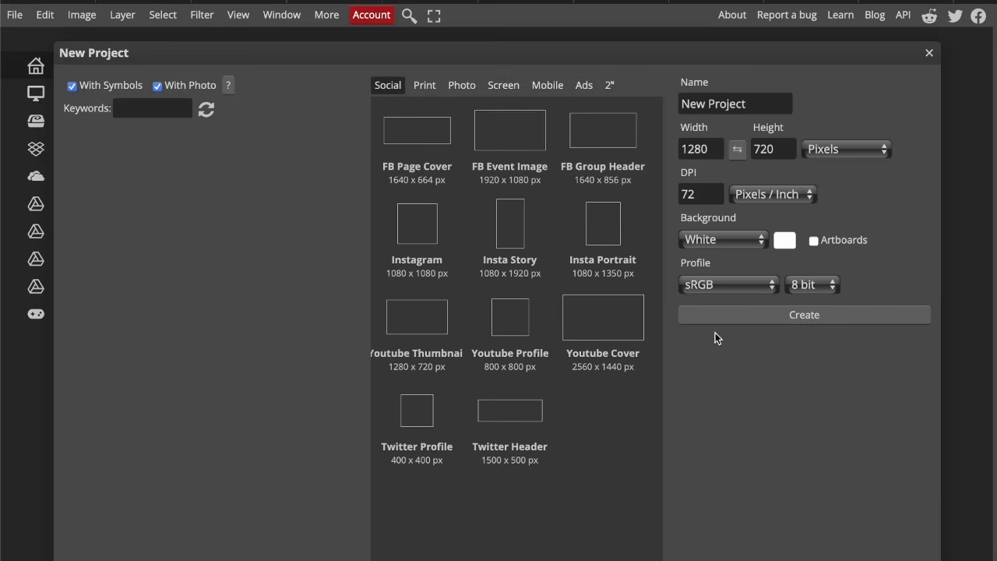
- Rename the project to 'Project', keeping the 1280 × 720 pixel size
click(762, 105)
drag(763, 104, 668, 104)
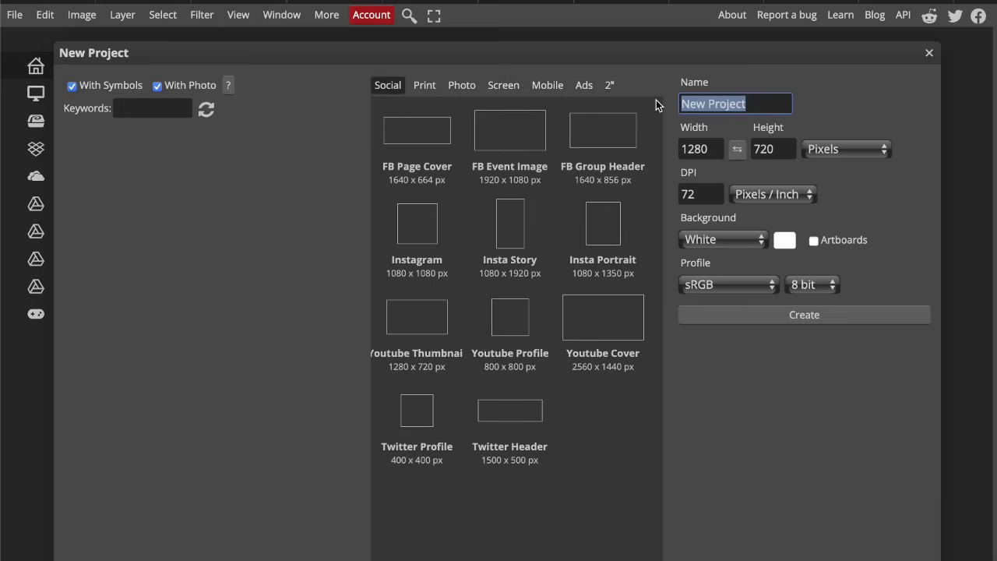
text(Pro)
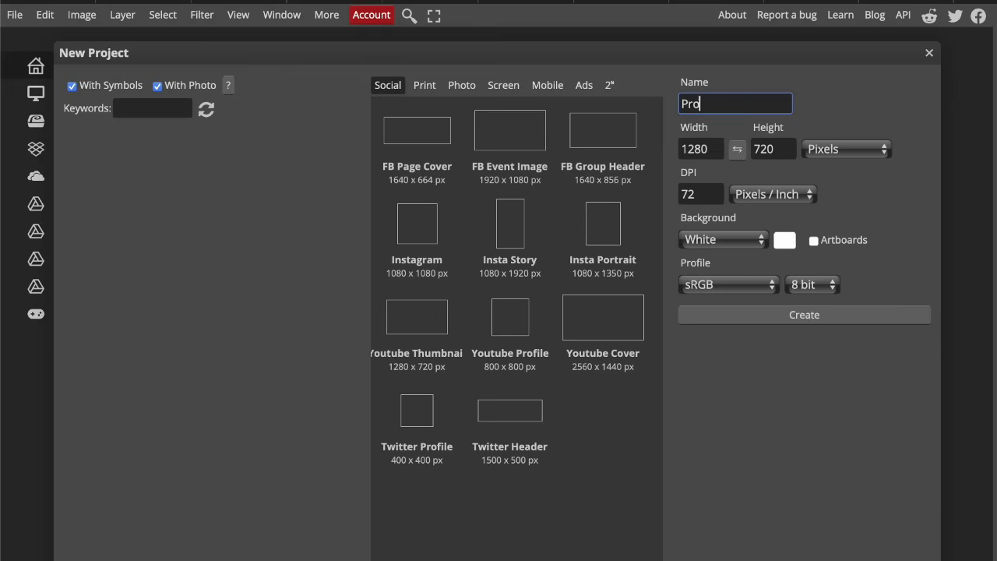
text(ject)
click(827, 110)
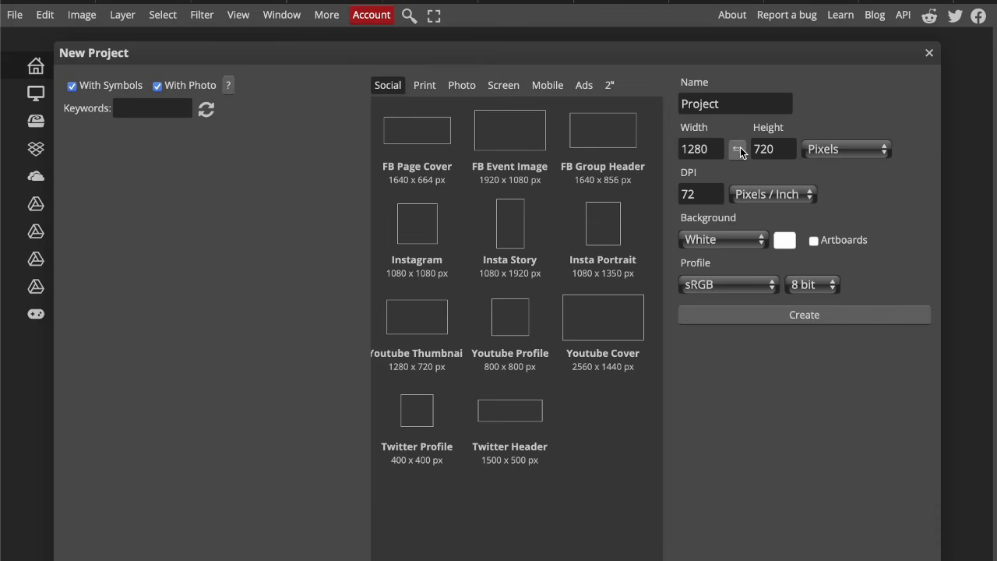
- Try the Instagram, FB Page Cover and Youtube Thumbnail sizes, settling on Twitter Header at 1500 × 500
click(811, 156)
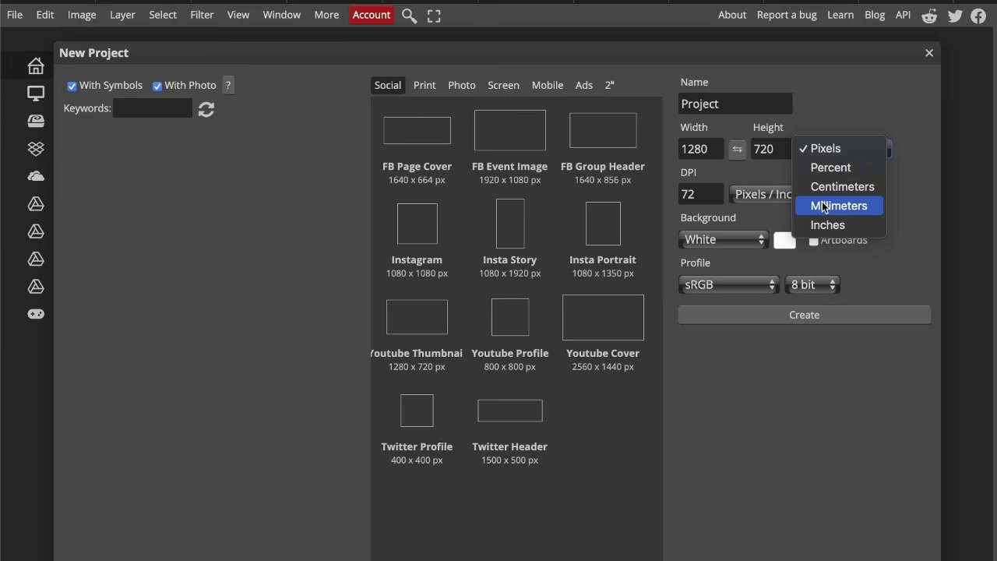
click(815, 97)
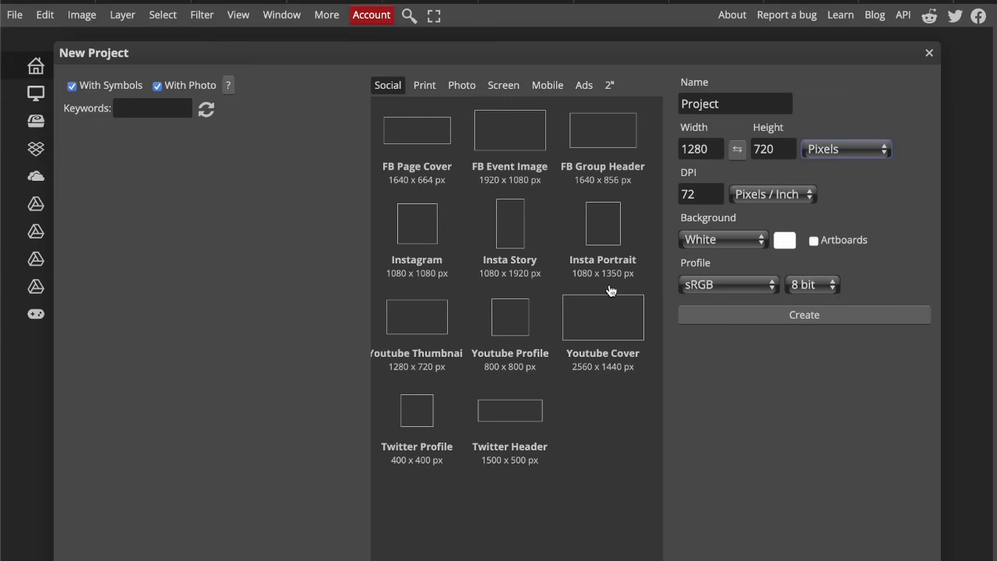
click(420, 233)
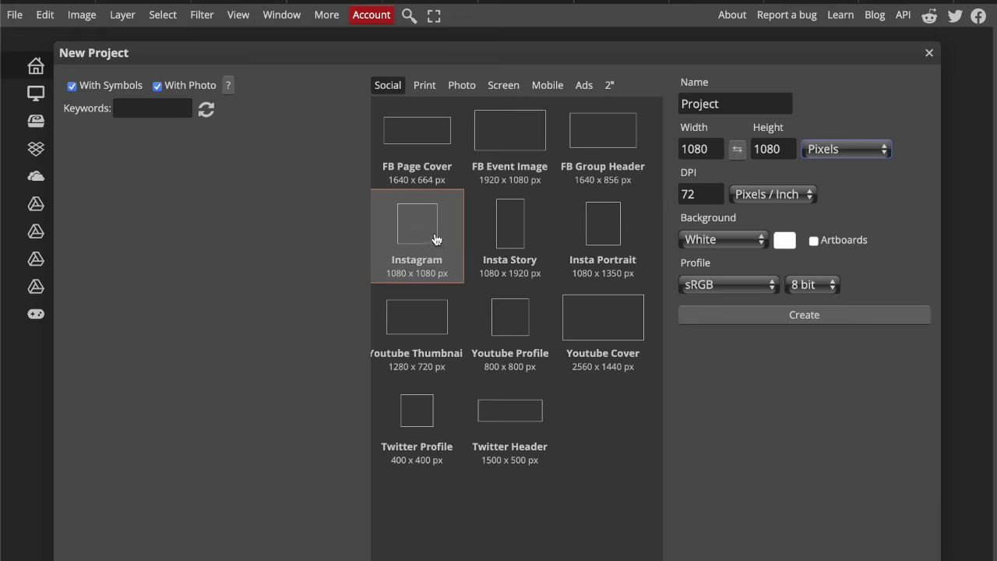
click(436, 134)
click(435, 328)
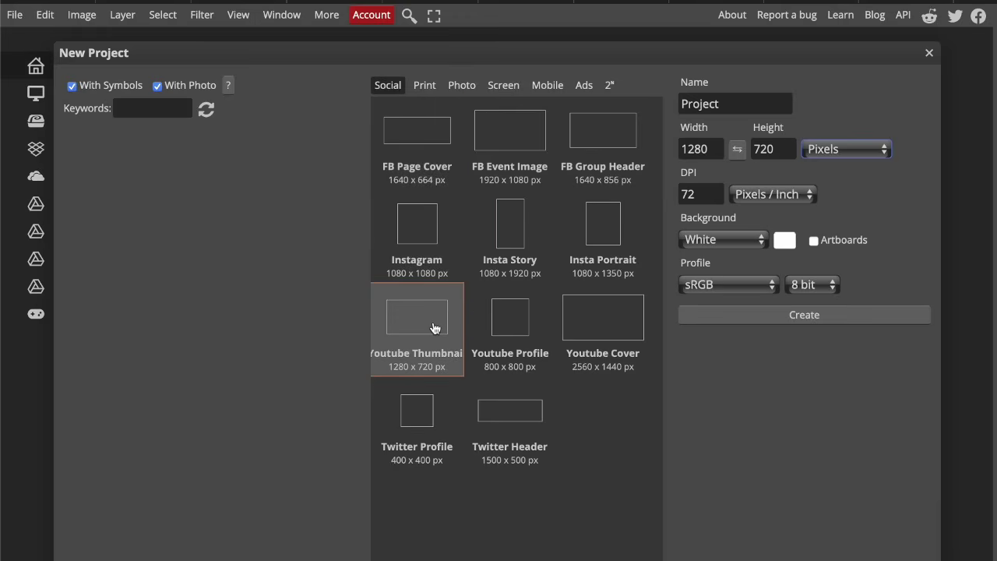
click(521, 427)
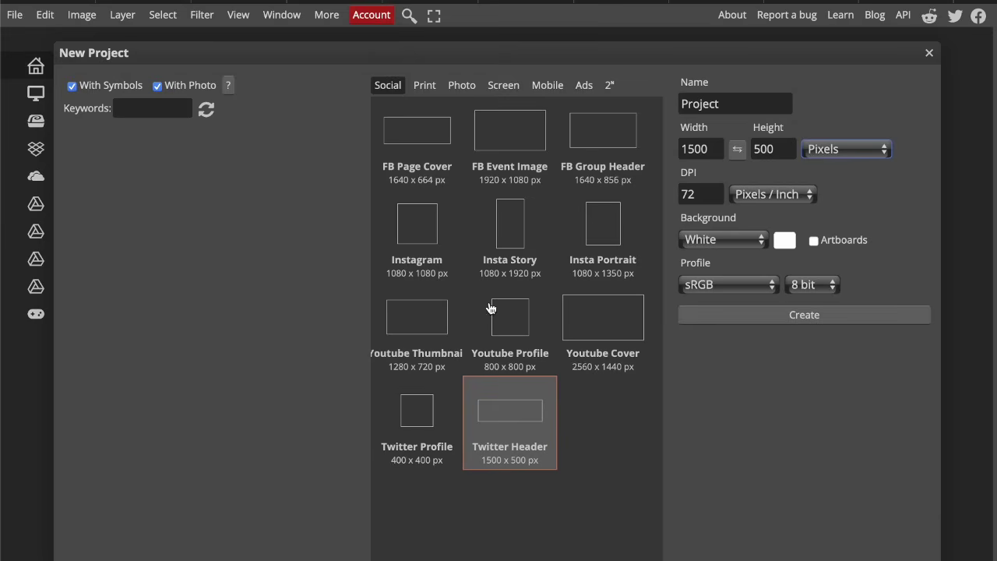
- Apply the A4 print preset, 21 × 29.7 cm at 300 DPI, keeping centimetres as the unit
click(436, 90)
click(518, 136)
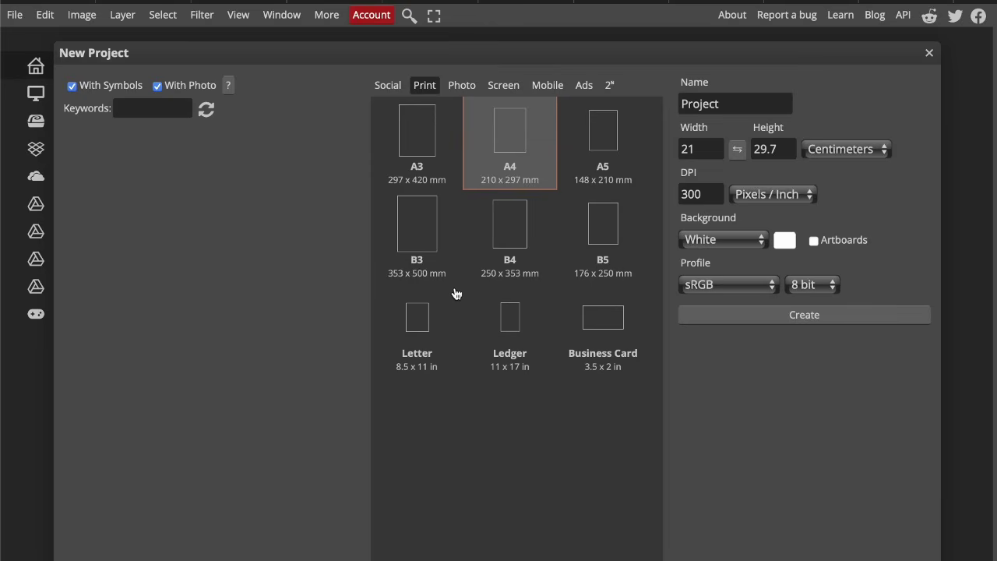
click(857, 149)
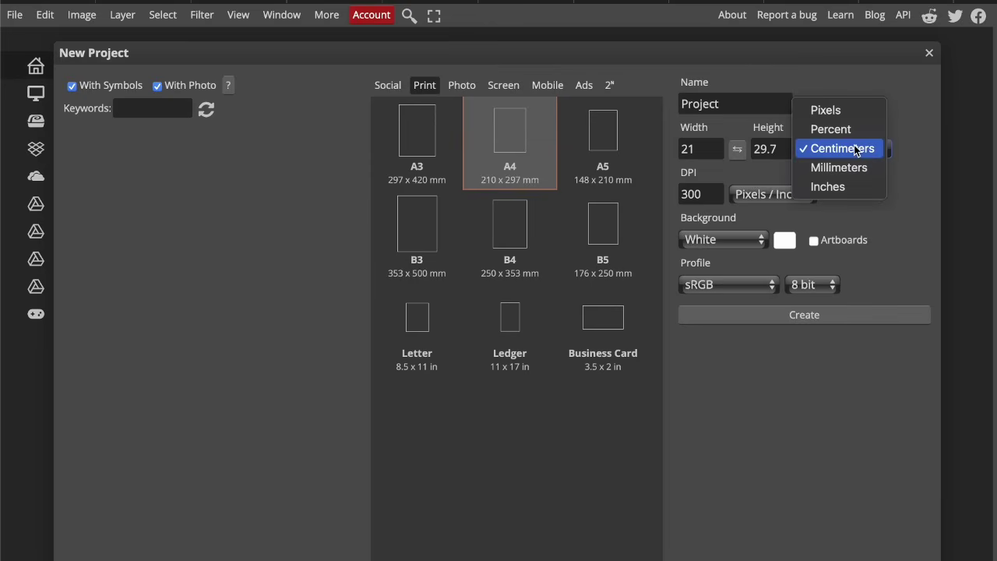
click(903, 110)
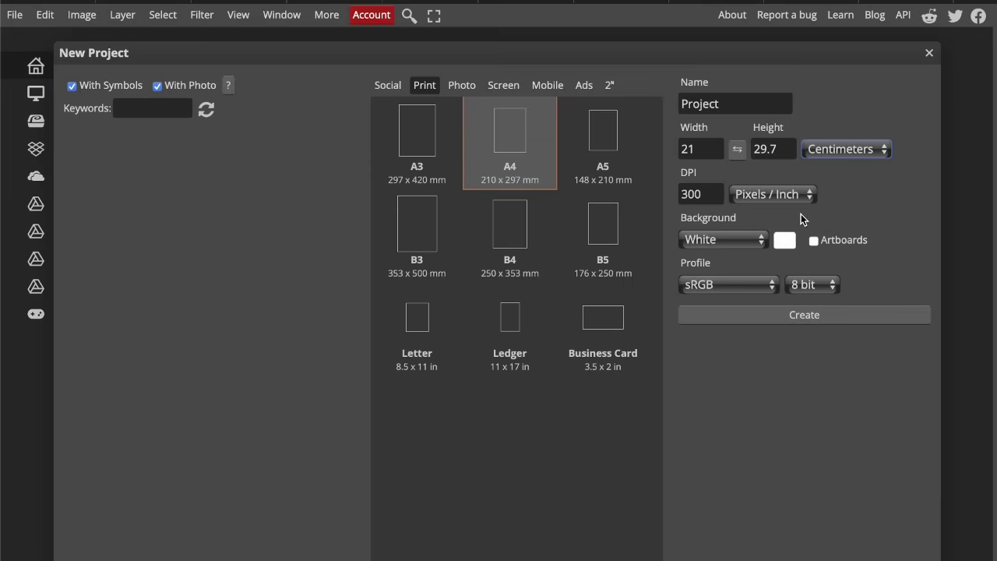
- Select the 300 DPI value, then apply the Instagram preset of 1080 × 1080 pixels at 72 DPI
click(696, 195)
drag(703, 195, 675, 196)
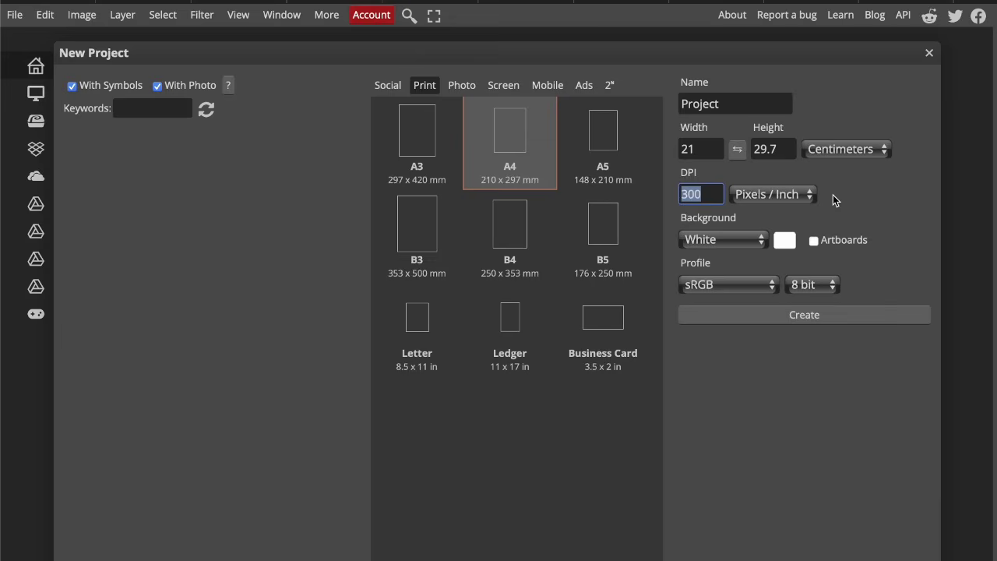
click(383, 86)
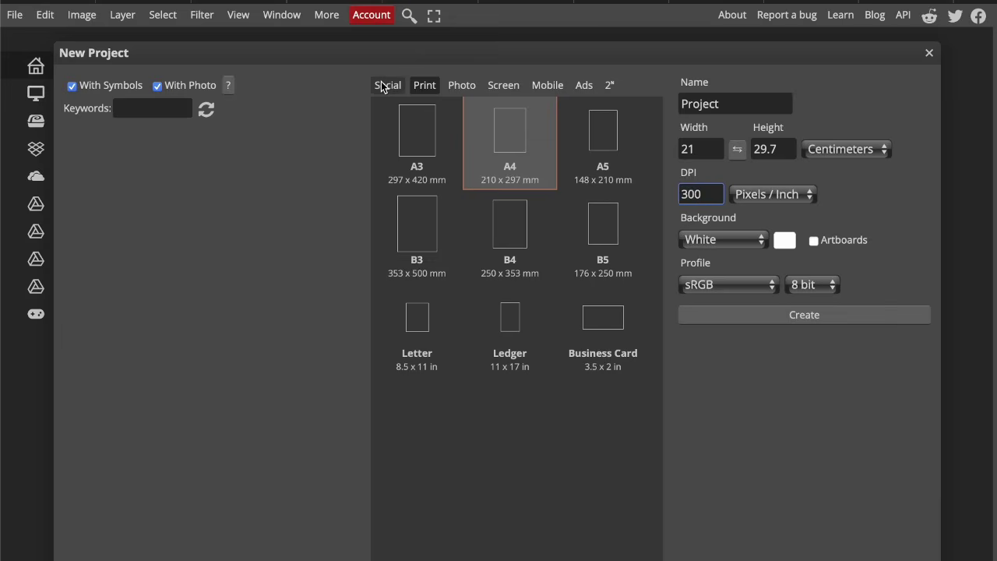
click(423, 224)
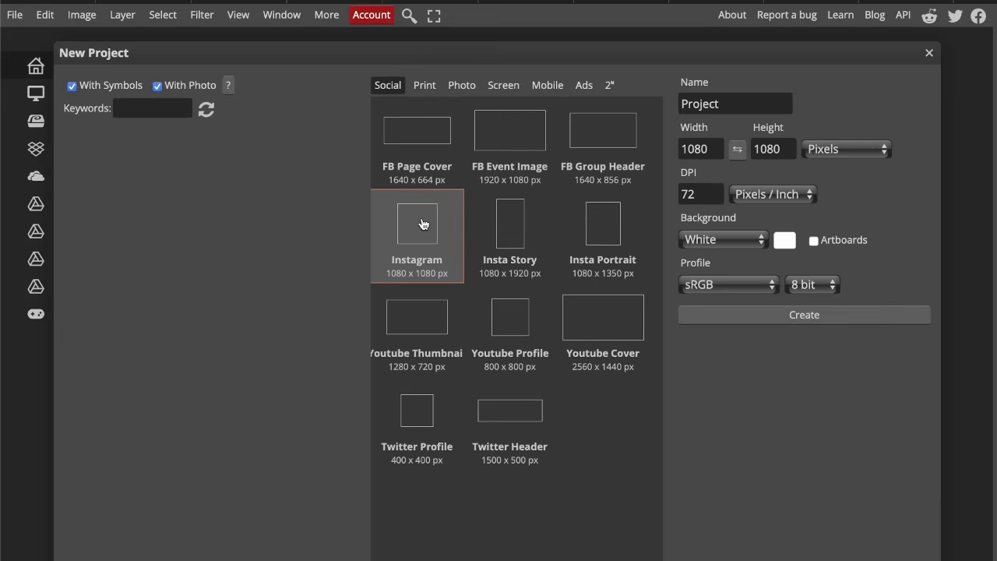
- Create the 1080 × 1080 document so a blank white Project.psd opens
click(707, 194)
click(778, 315)
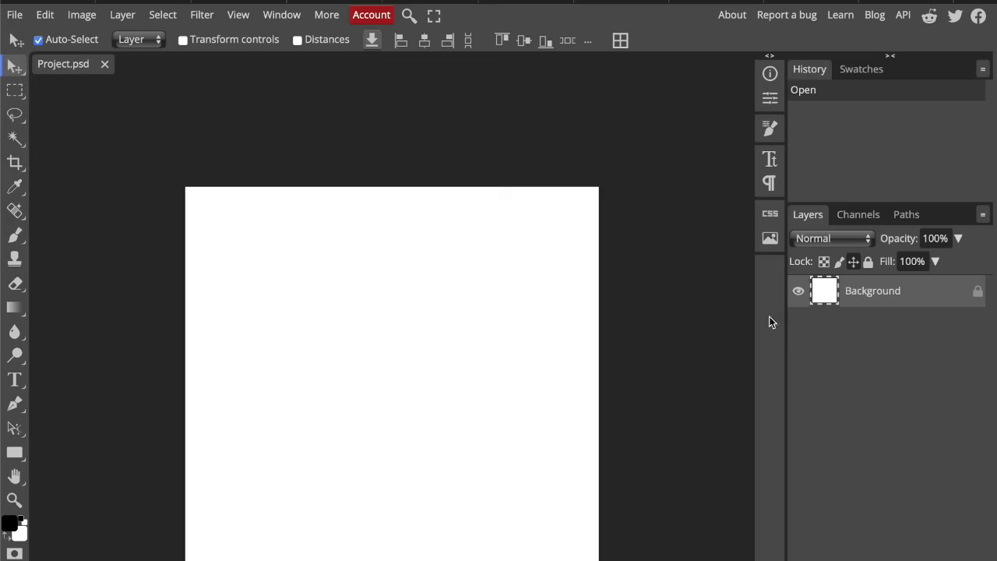
click(86, 16)
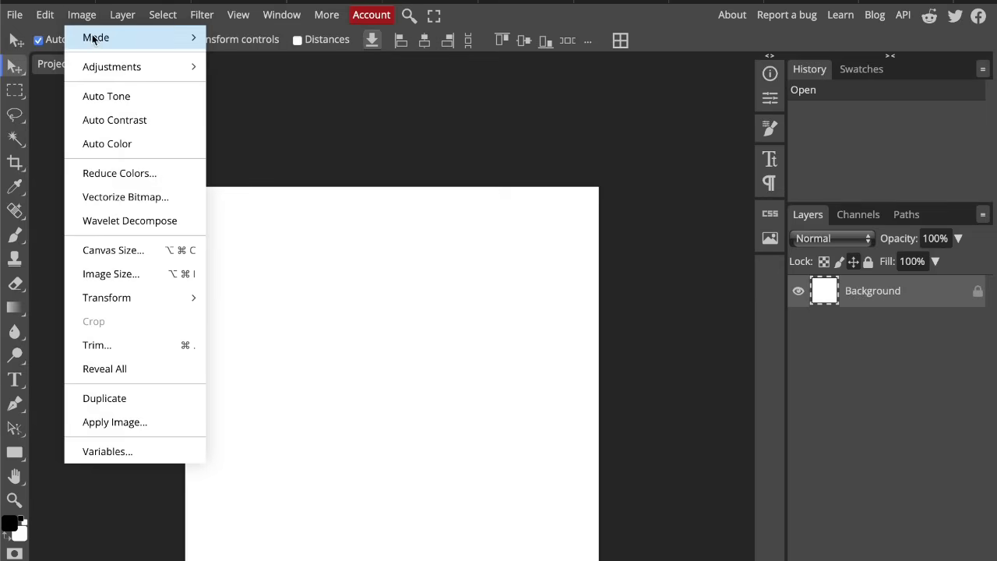
mouse_move(93, 39)
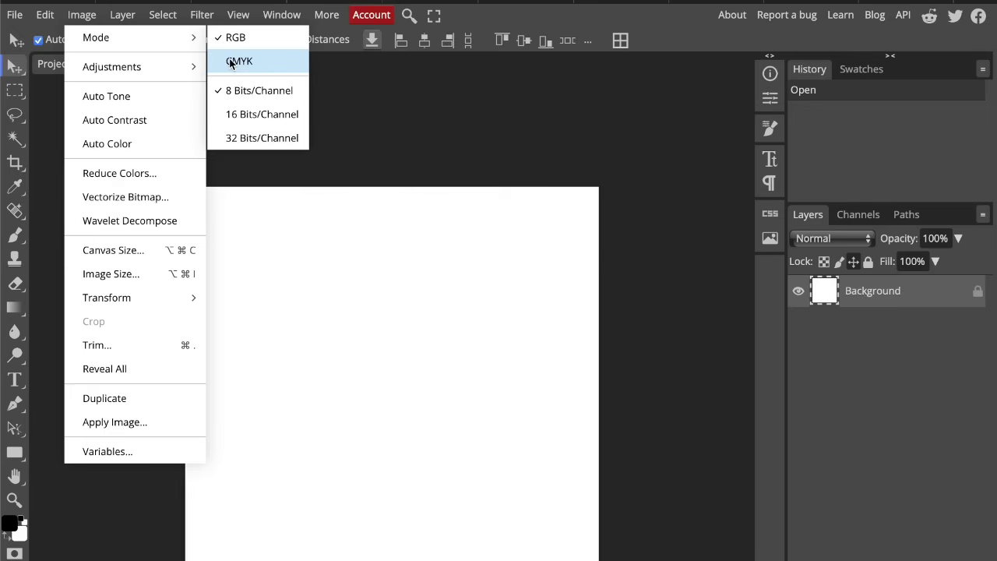
click(363, 96)
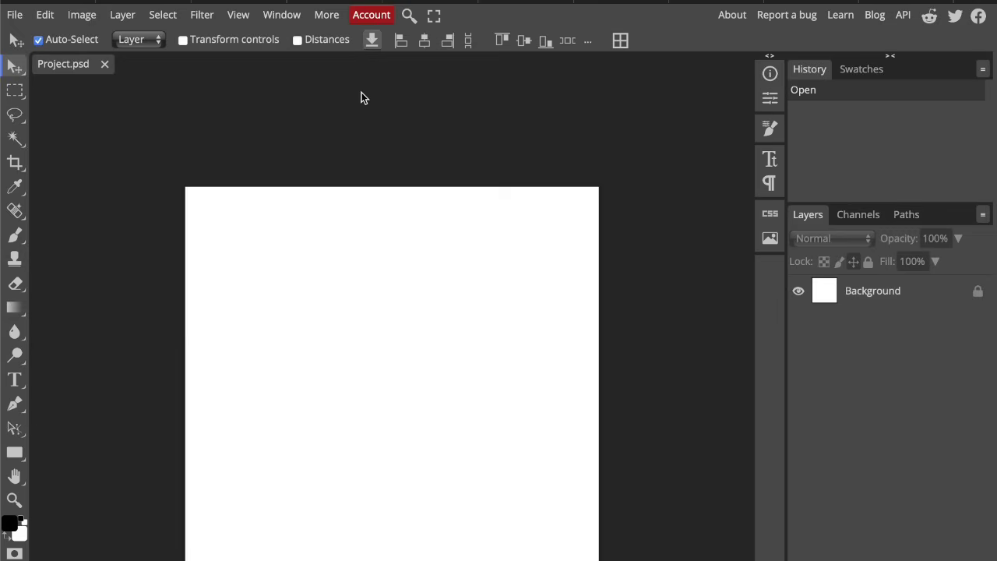
- Set the foreground colour to neon green 94f534
click(9, 521)
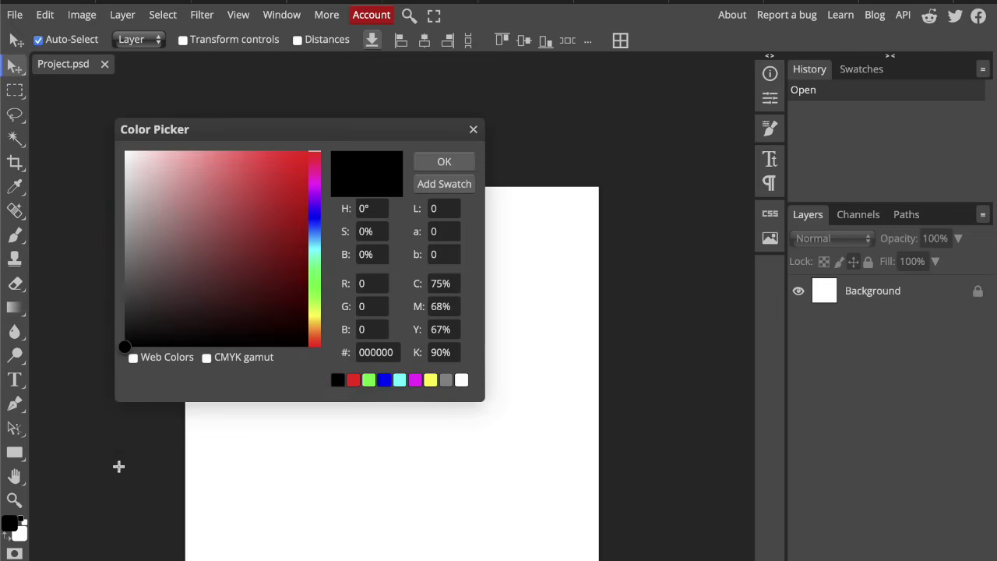
click(314, 297)
drag(272, 194, 268, 161)
click(425, 161)
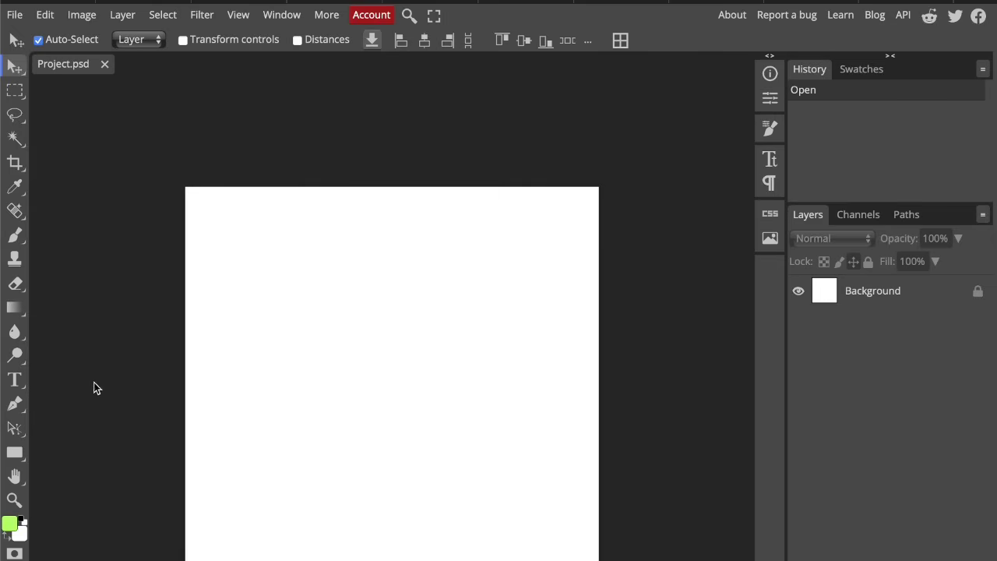
- With a size-45 brush, unlock the Background layer and paint the top-left corner green
click(15, 235)
key(bracketright)
key(bracketright)
key(bracketright)
click(294, 303)
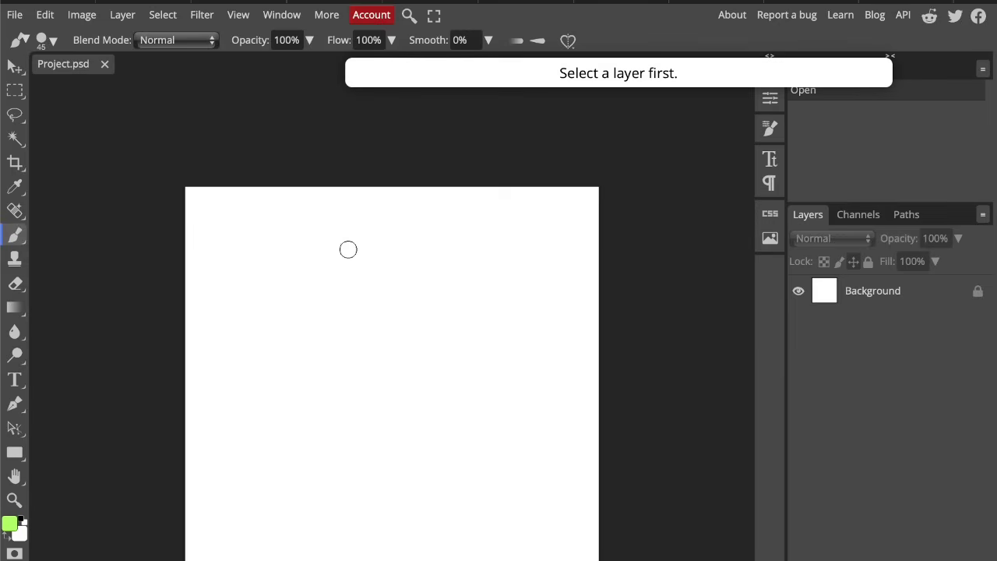
click(933, 285)
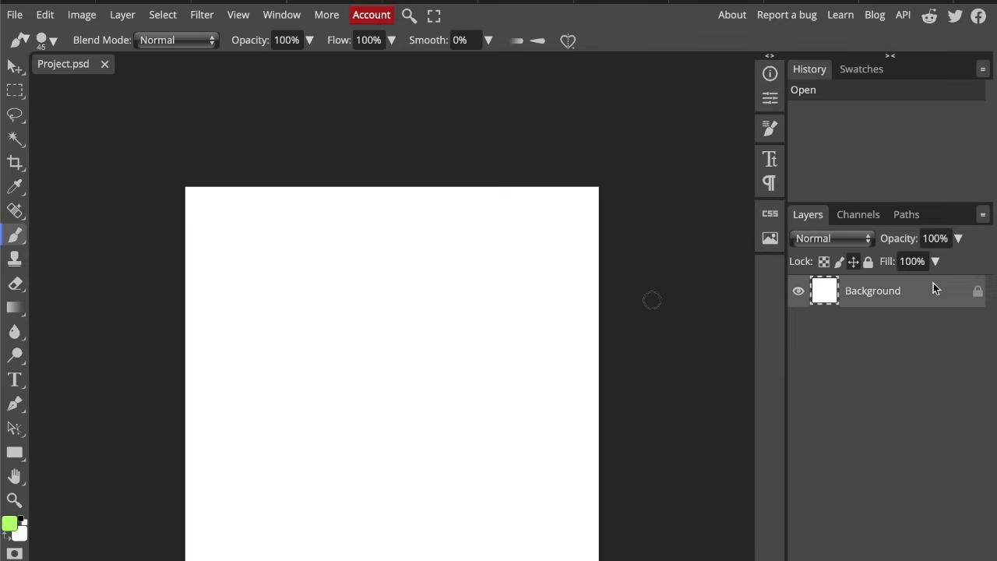
click(976, 292)
mouse_move(223, 301)
mouse_down()
mouse_move(307, 247)
mouse_move(314, 270)
mouse_move(146, 389)
mouse_move(367, 198)
mouse_move(145, 320)
mouse_move(304, 187)
mouse_move(192, 229)
mouse_move(195, 192)
mouse_up()
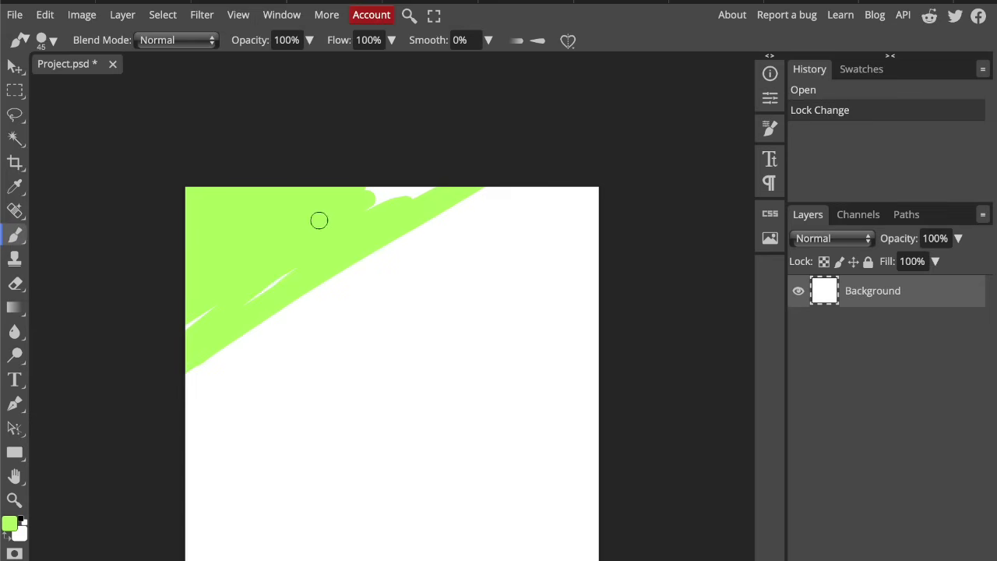
mouse_move(318, 221)
mouse_down()
mouse_move(387, 201)
mouse_move(258, 307)
mouse_move(369, 227)
mouse_up()
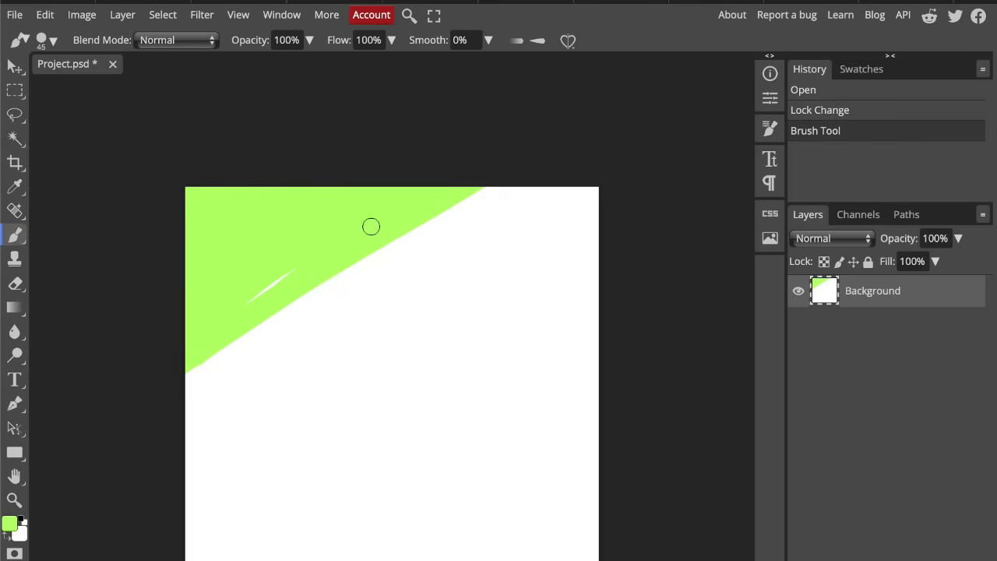
- Convert the image to CMYK mode and brush over the white streak in the green corner
click(81, 15)
mouse_move(91, 40)
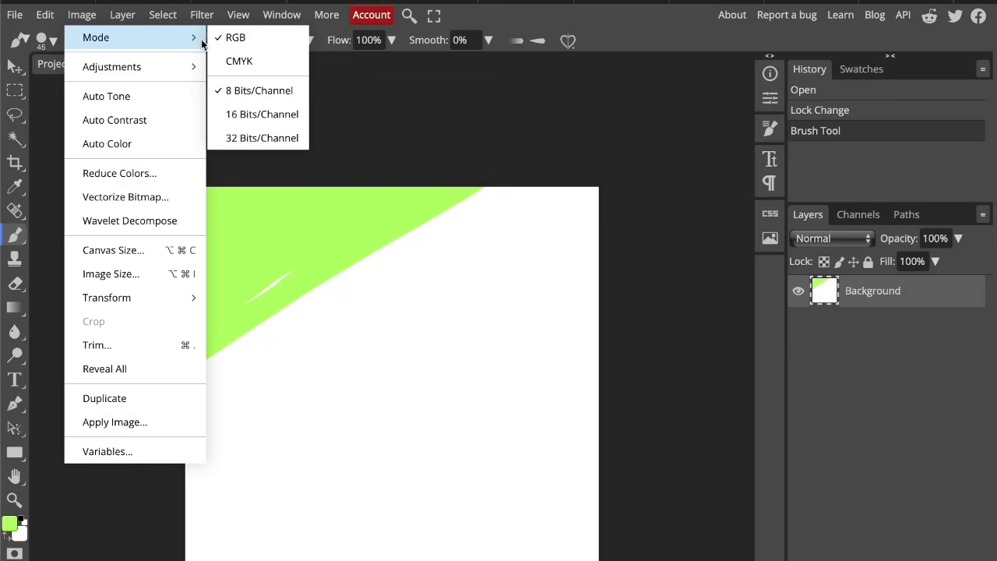
click(221, 60)
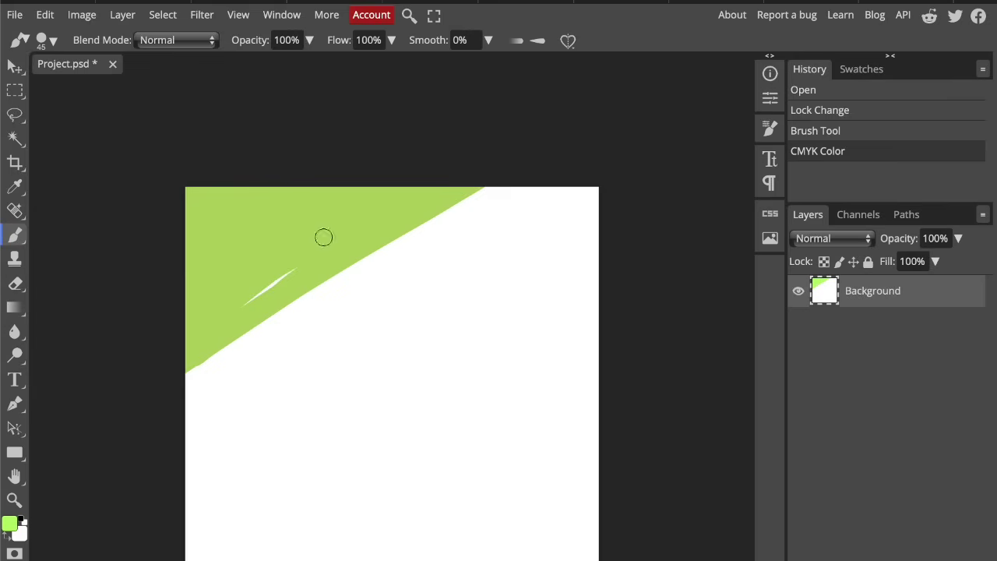
drag(301, 260, 141, 373)
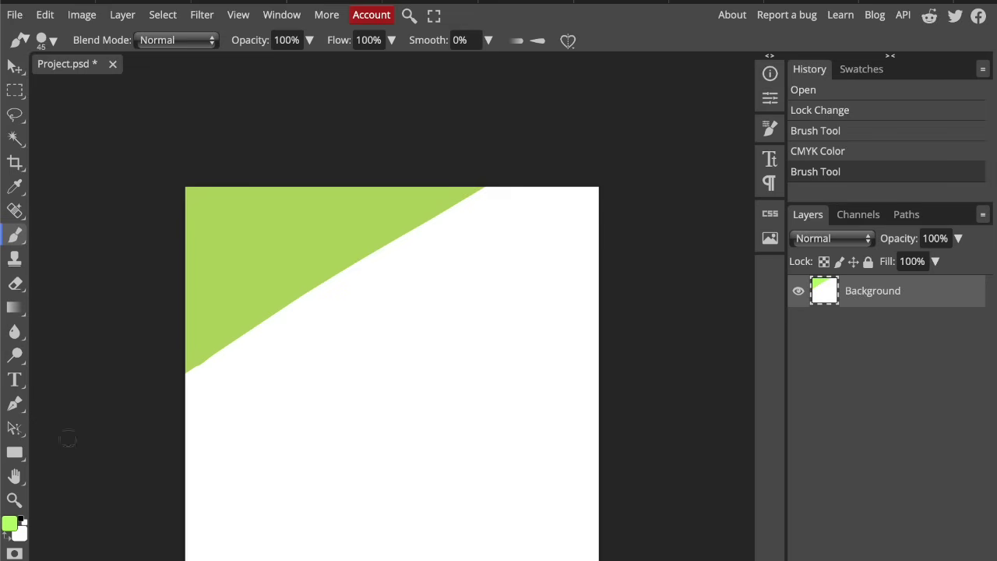
- Review the File > Export as formats, dismiss the menu, and switch to the Move tool
click(14, 17)
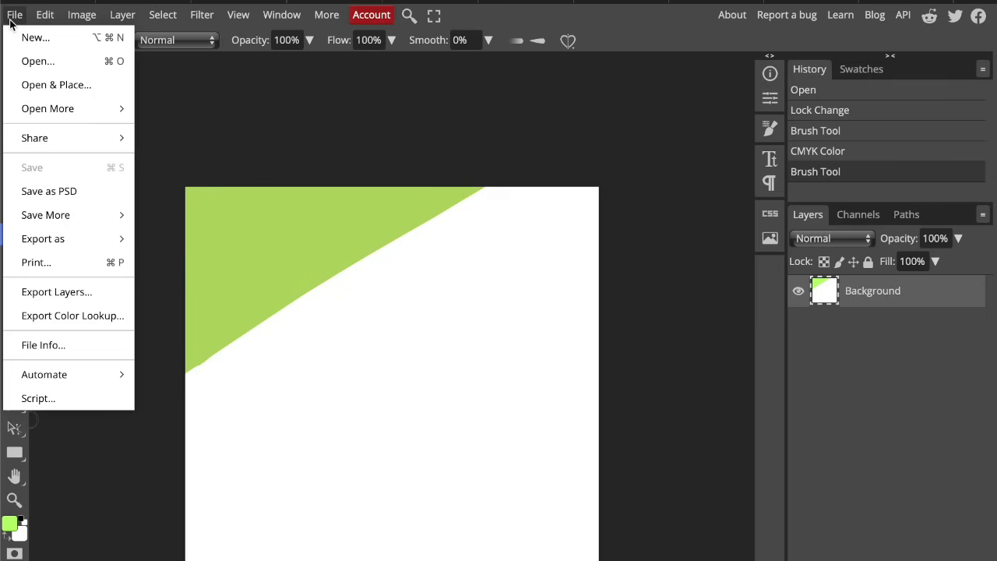
mouse_move(59, 244)
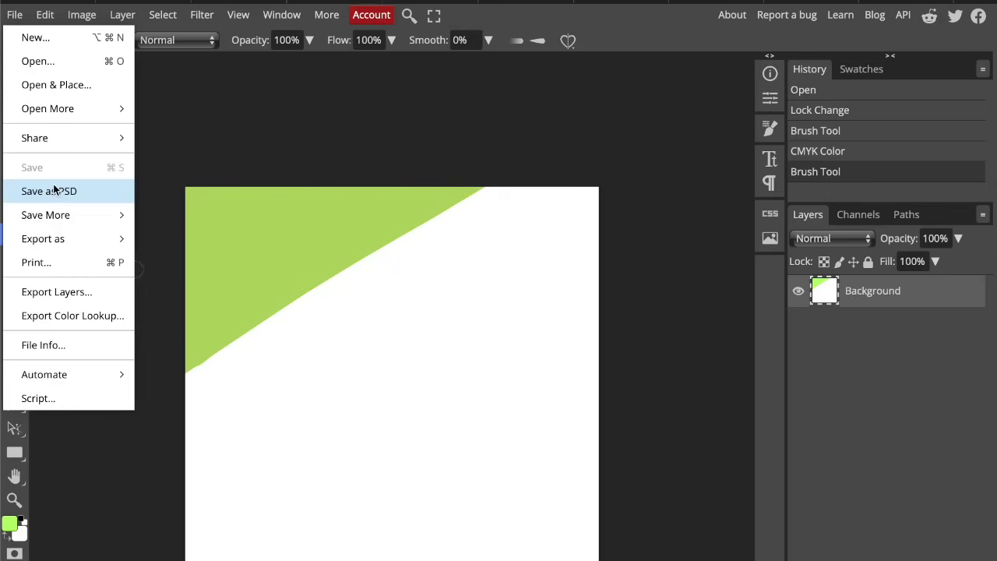
click(299, 105)
key(v)
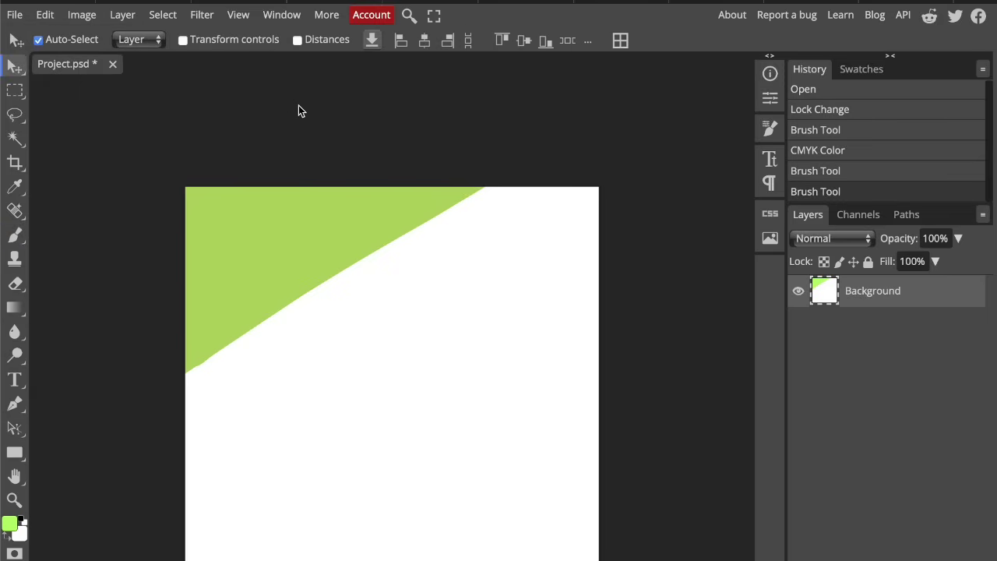
- Convert the image back to 8-bit RGB mode so the green wedge brightens
click(81, 14)
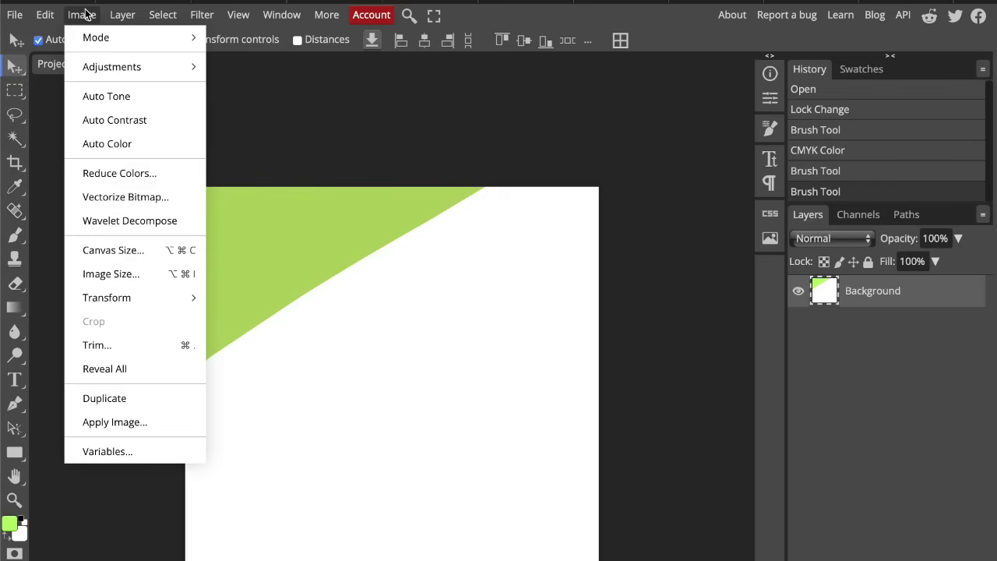
mouse_move(94, 35)
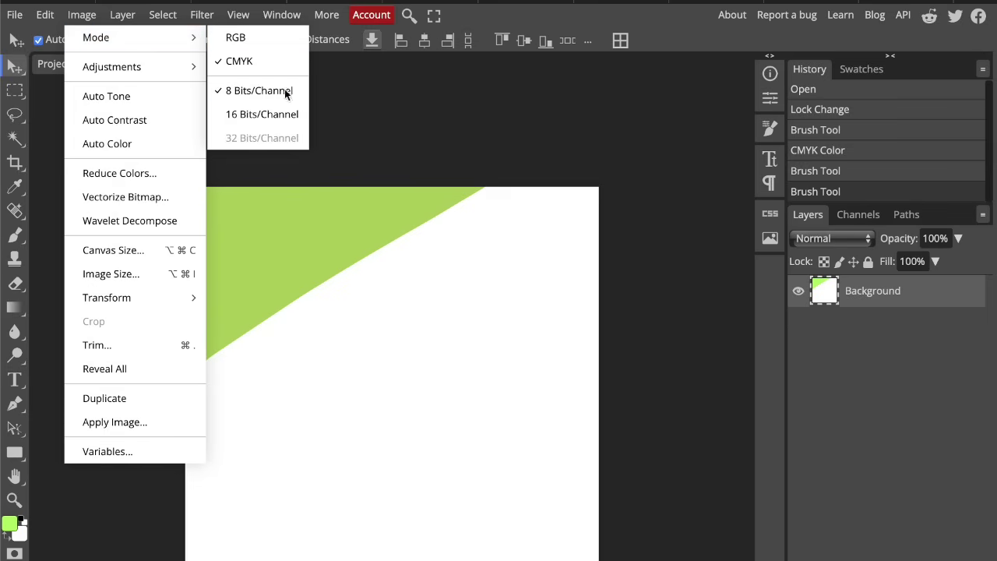
click(235, 36)
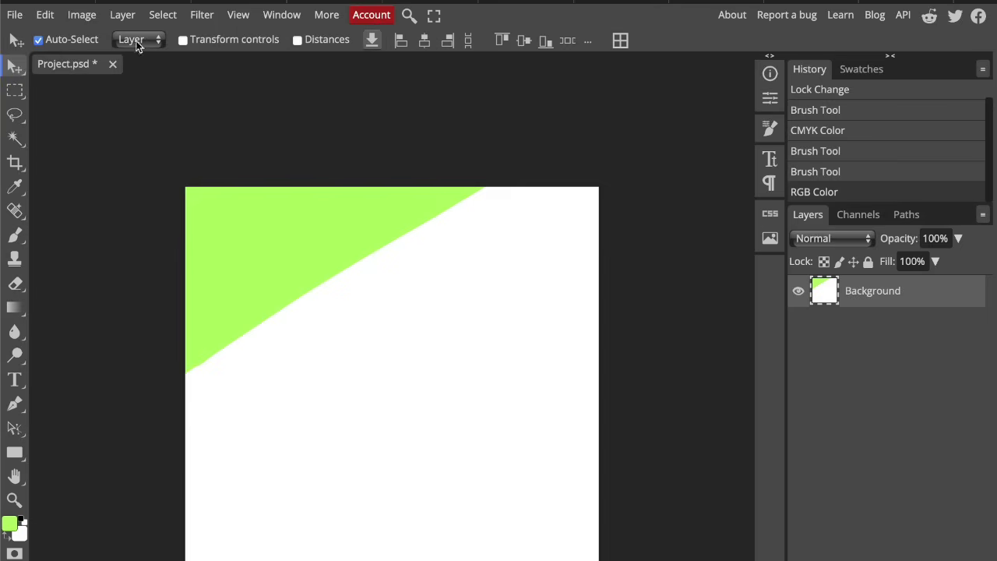
click(99, 15)
mouse_move(109, 37)
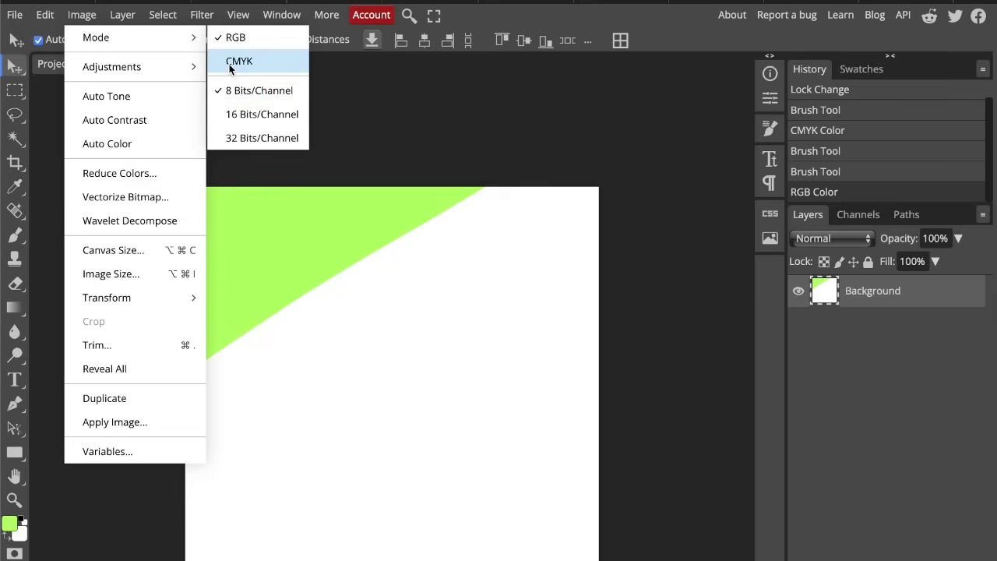
- Switch the image to CMYK and back to RGB to compare the green, then close the menu
click(235, 61)
click(81, 14)
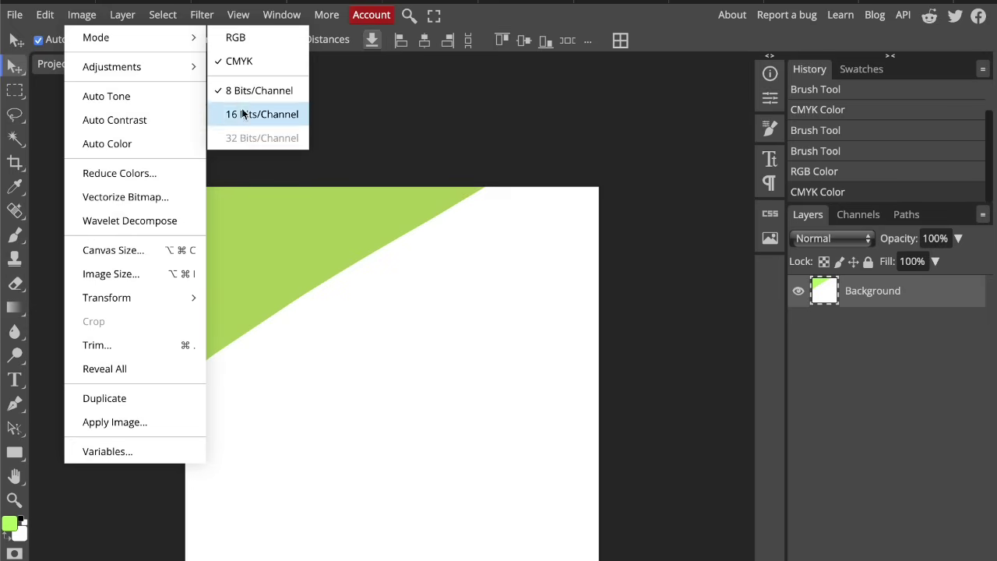
click(234, 38)
click(92, 15)
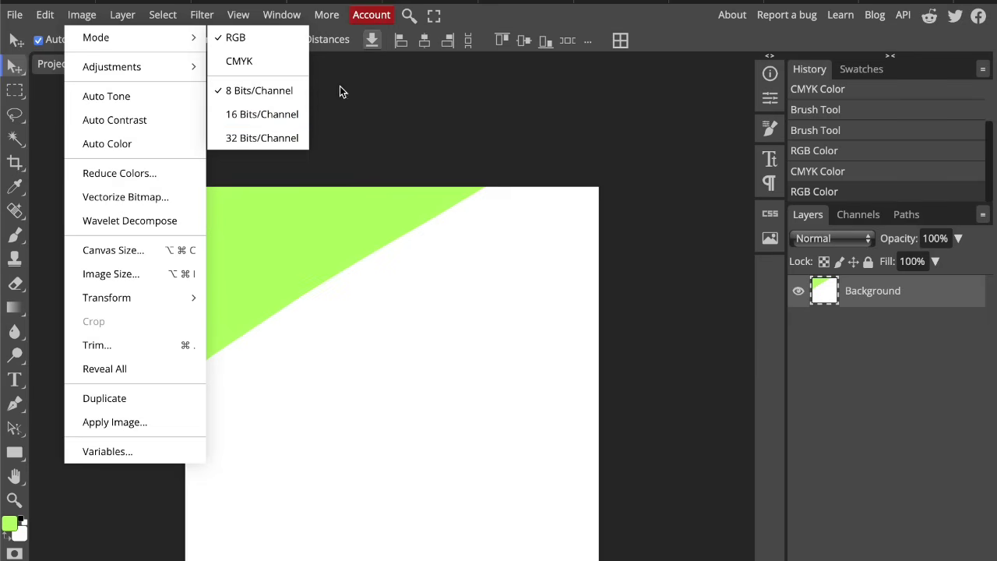
click(522, 133)
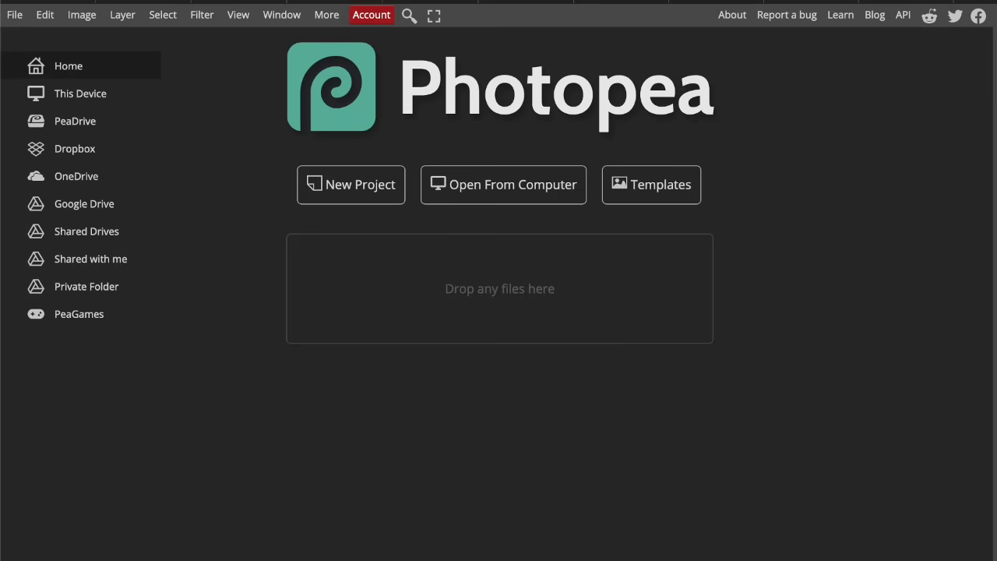